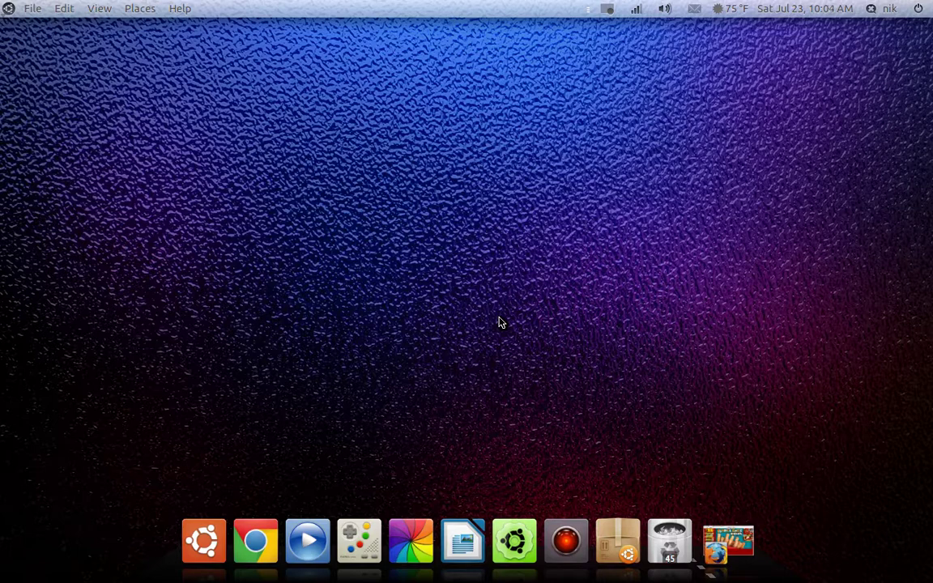
Bring Firefox back and reload the Del Taco home page, showing only partial Flash rendering
click(742, 533)
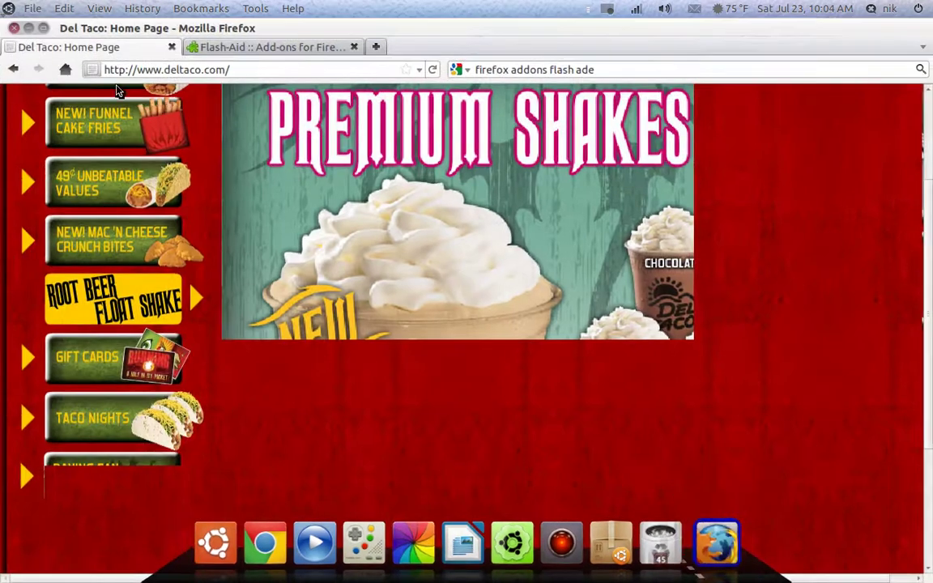
click(430, 70)
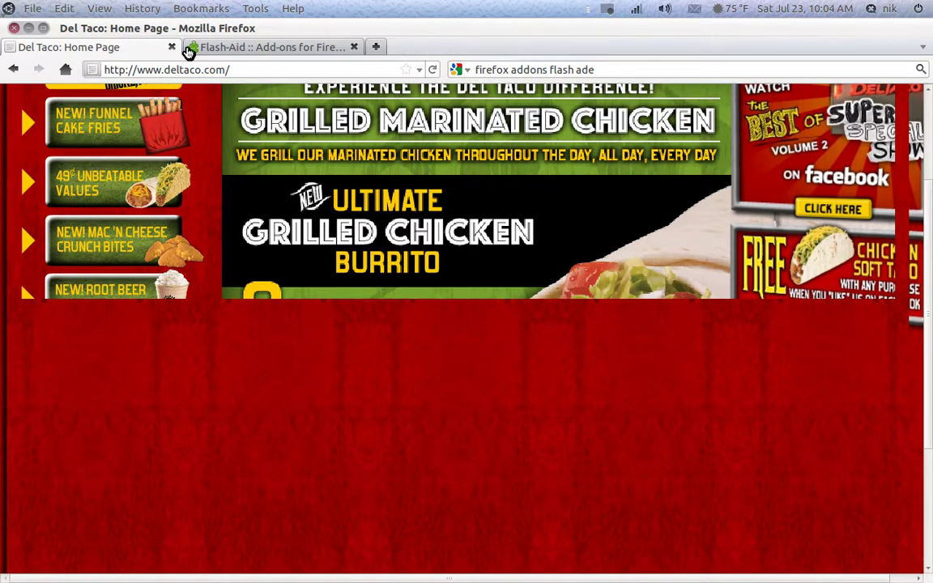
Add the Flash-Aid add-on to Firefox from its page and restart the browser
click(217, 50)
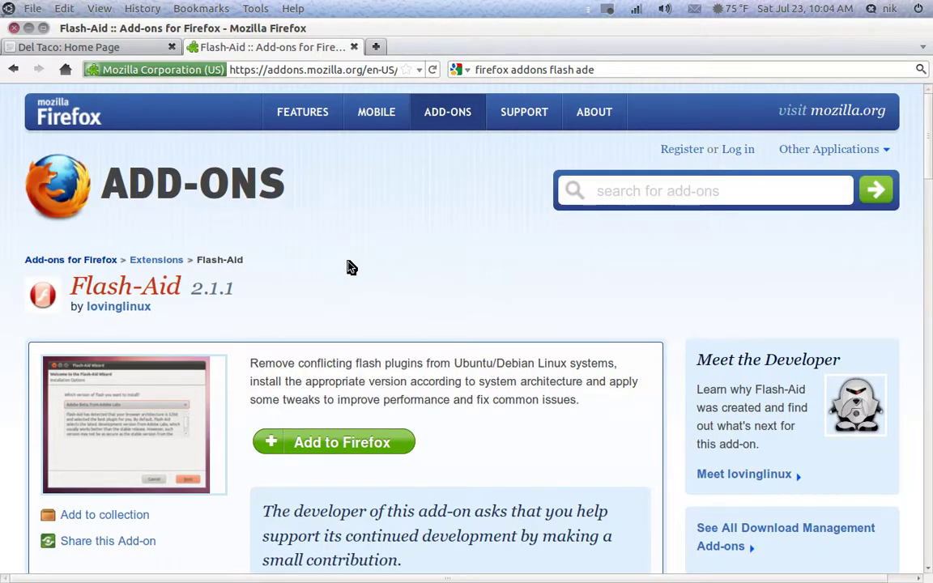
scroll(350, 268, down, 3)
scroll(348, 264, up, 3)
scroll(350, 266, down, 1)
click(334, 341)
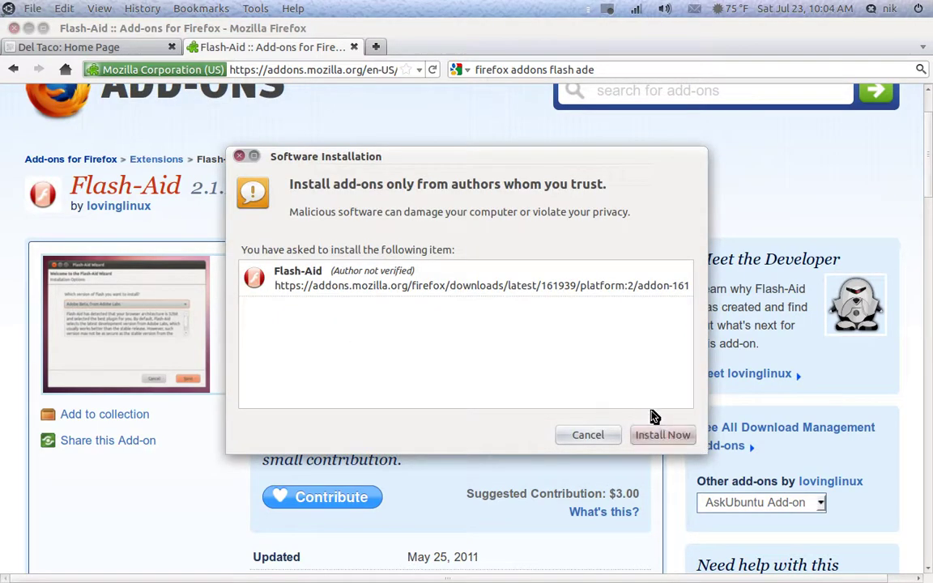
click(663, 434)
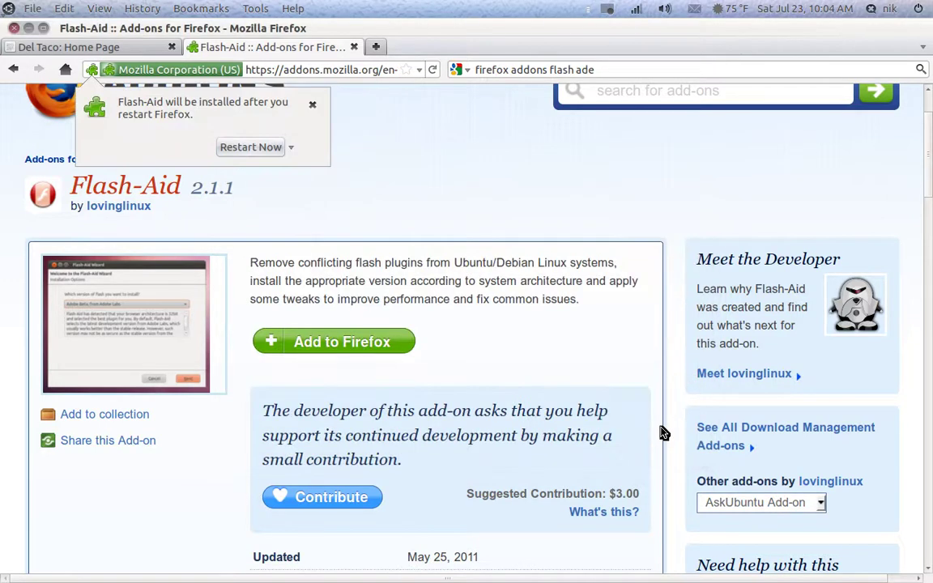
click(240, 149)
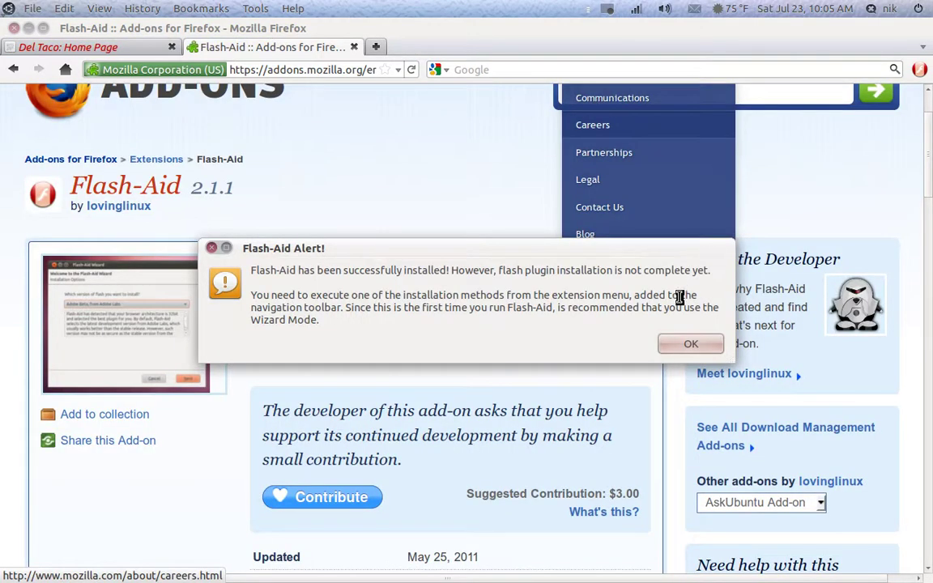
Run the Flash-Aid wizard with Adobe Beta, old-plugin removal and both tweaks, then execute
click(688, 344)
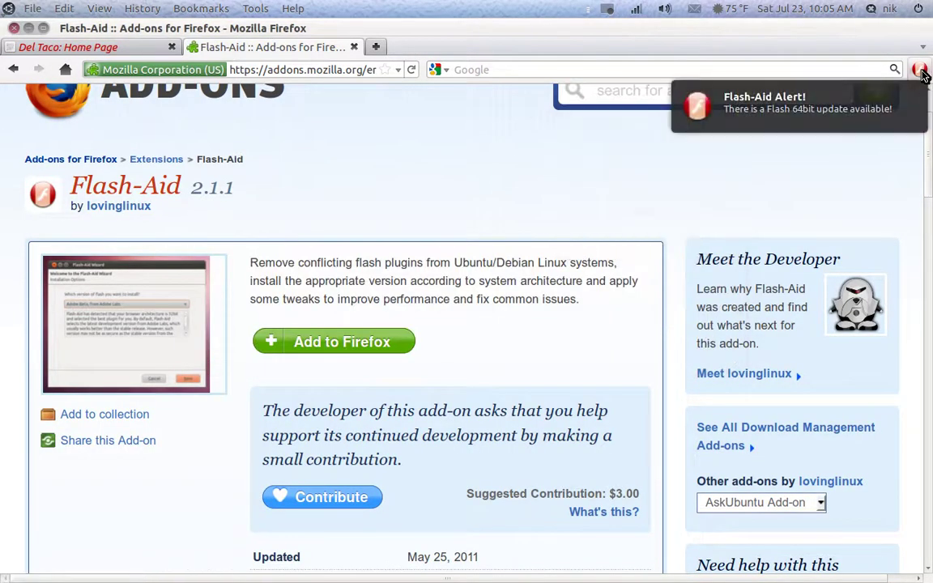
click(923, 70)
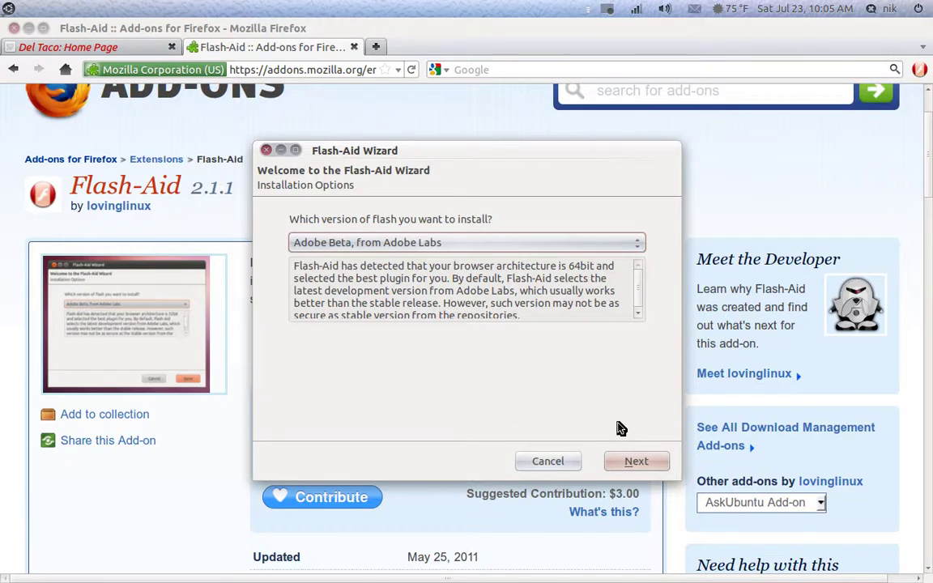
click(630, 459)
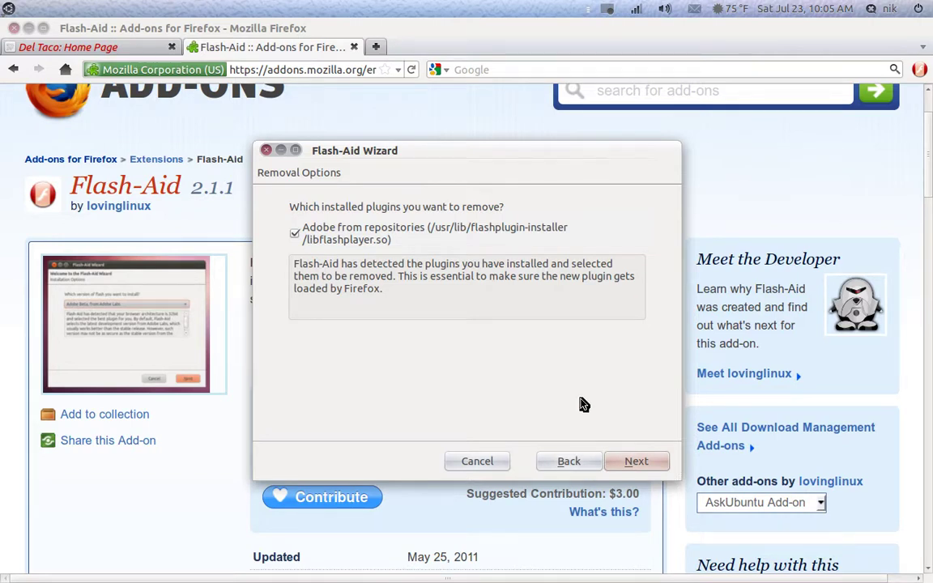
click(645, 460)
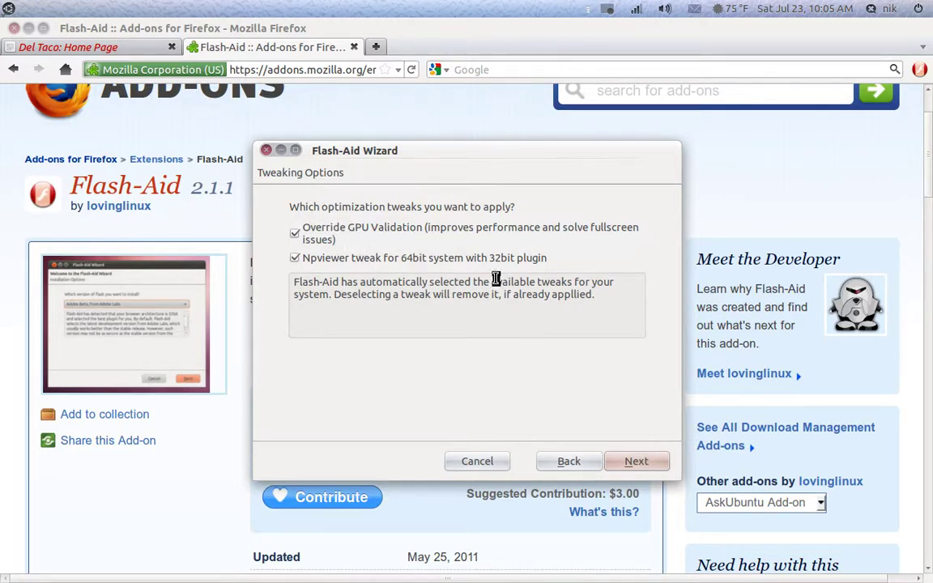
click(645, 462)
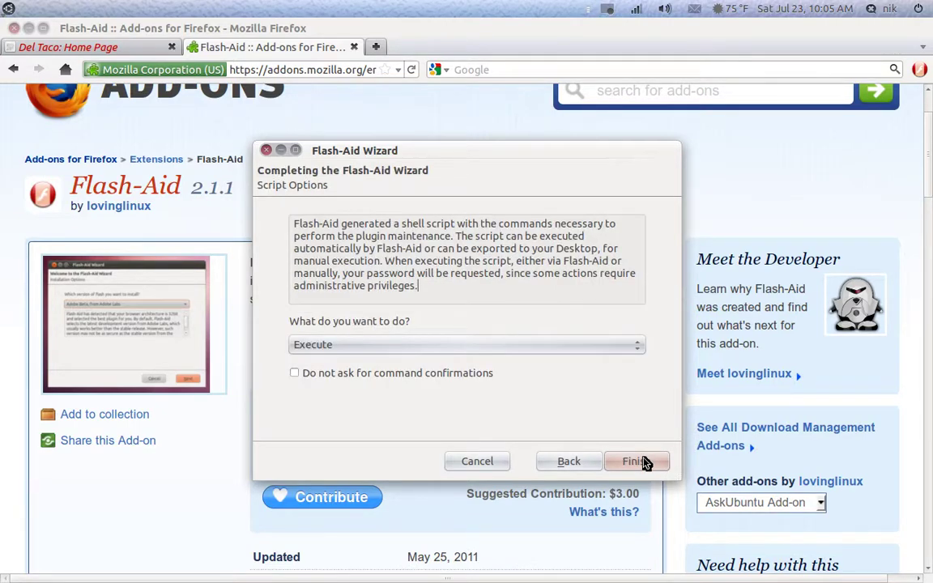
click(636, 461)
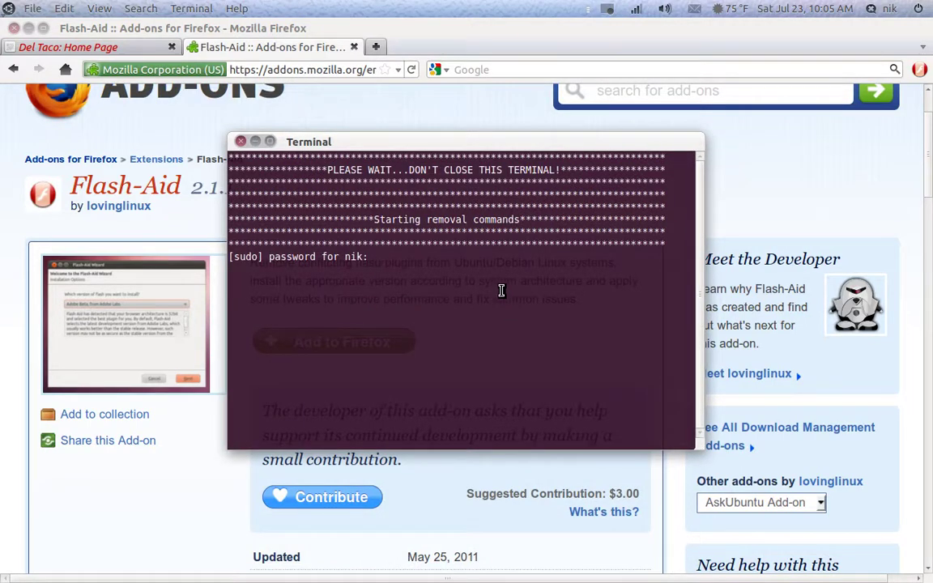
Enter the sudo password, confirm old flash package removal with 'y', then close the finished terminal
key(Return)
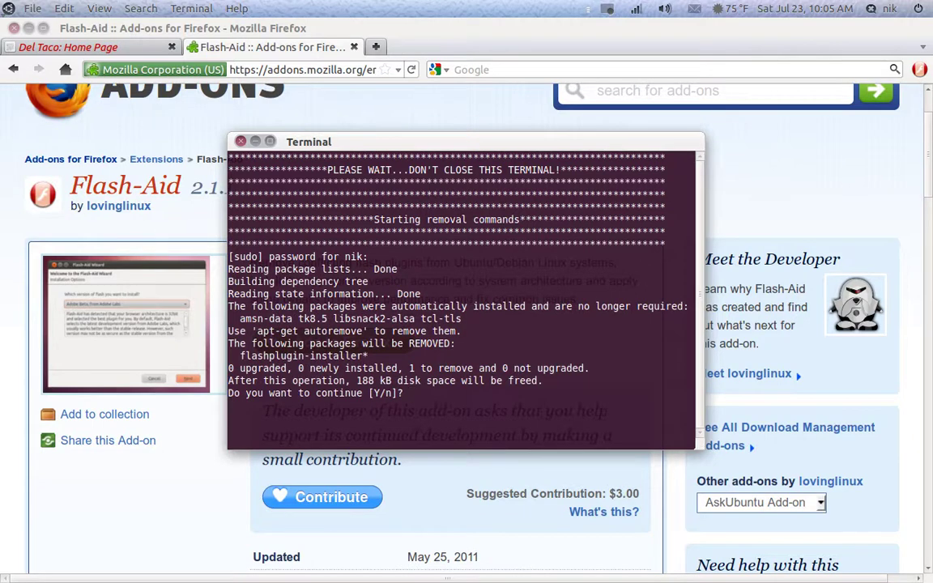
text(y)
key(Return)
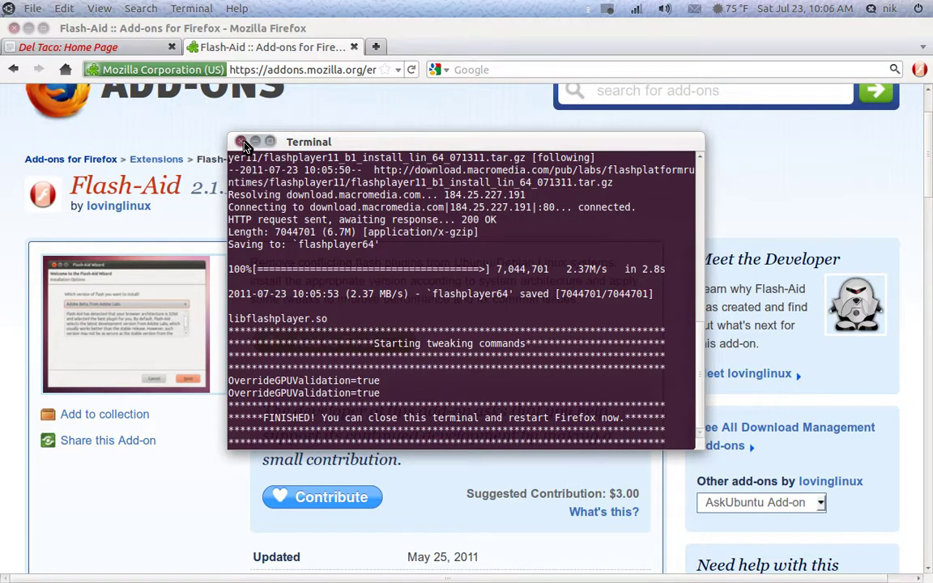
click(242, 142)
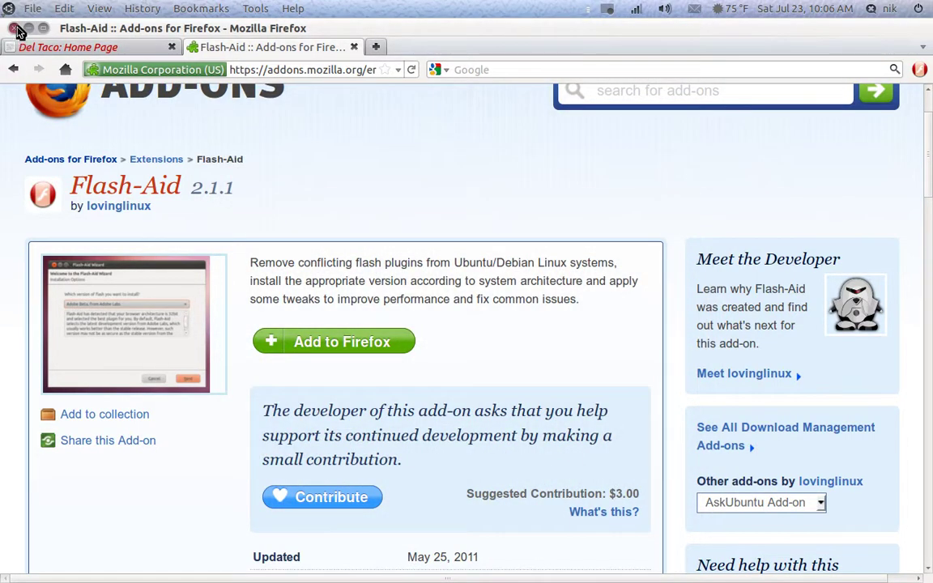
Close Firefox and relaunch it by searching 'fire' in the Synapse launcher
click(16, 29)
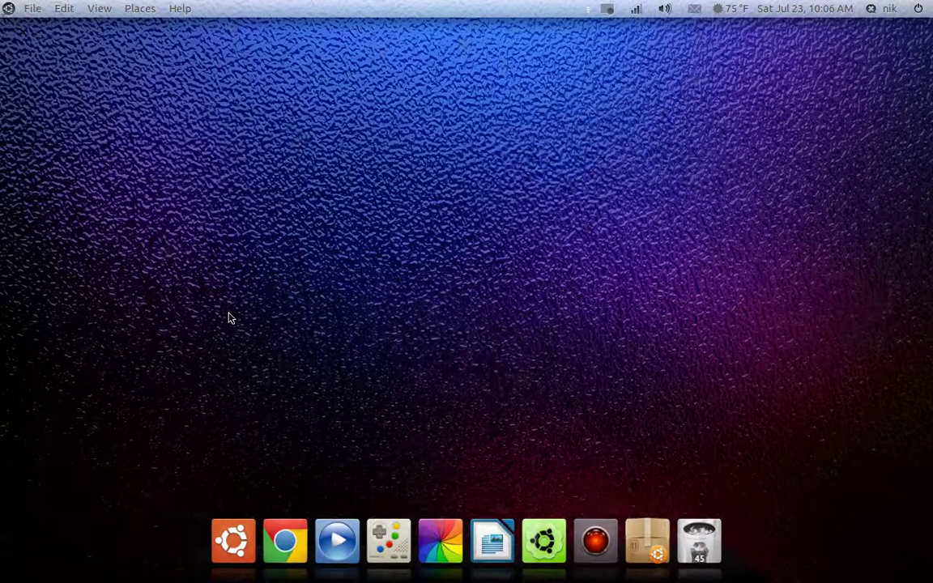
key(ctrl+space)
text(fire)
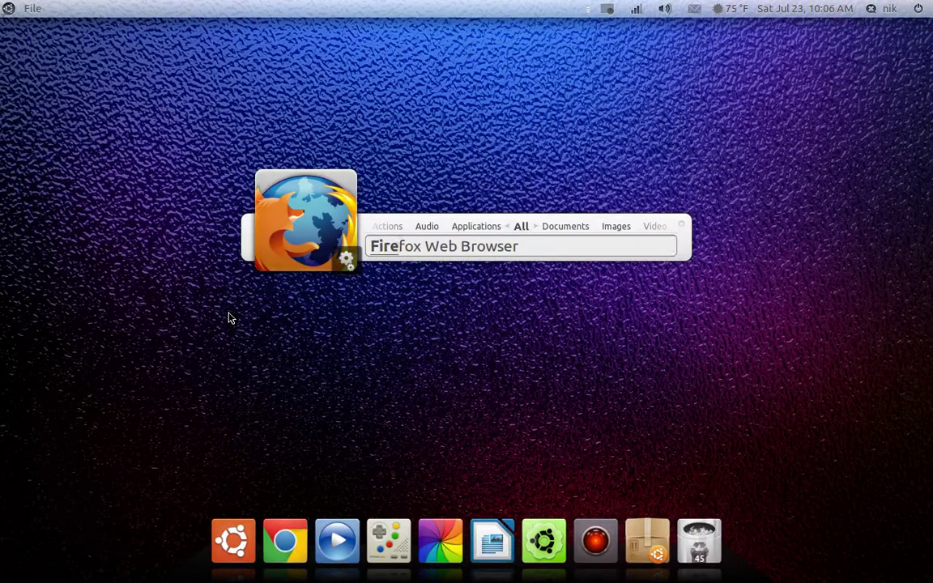
key(Return)
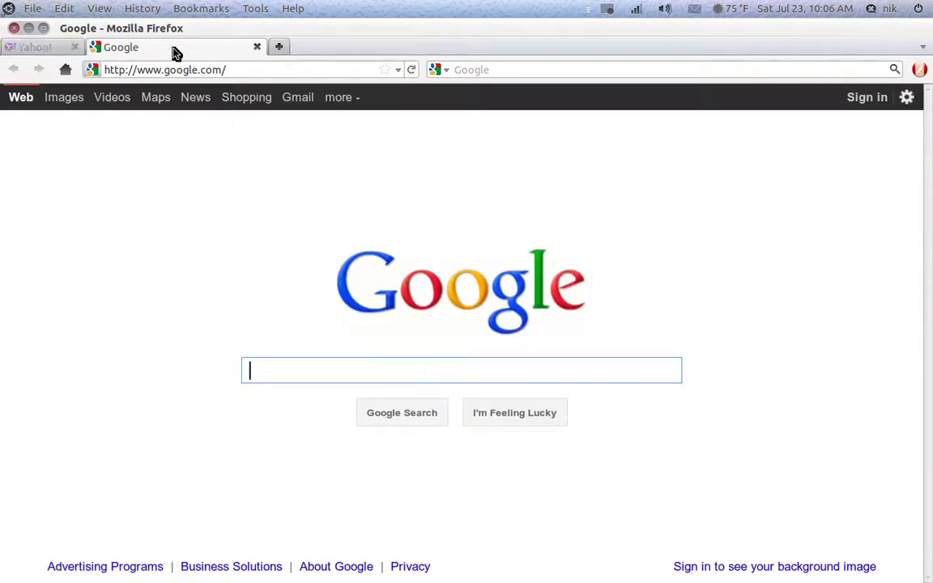
Search for 'del taco' and open the Del Taco: Home Page result
click(502, 69)
text(d)
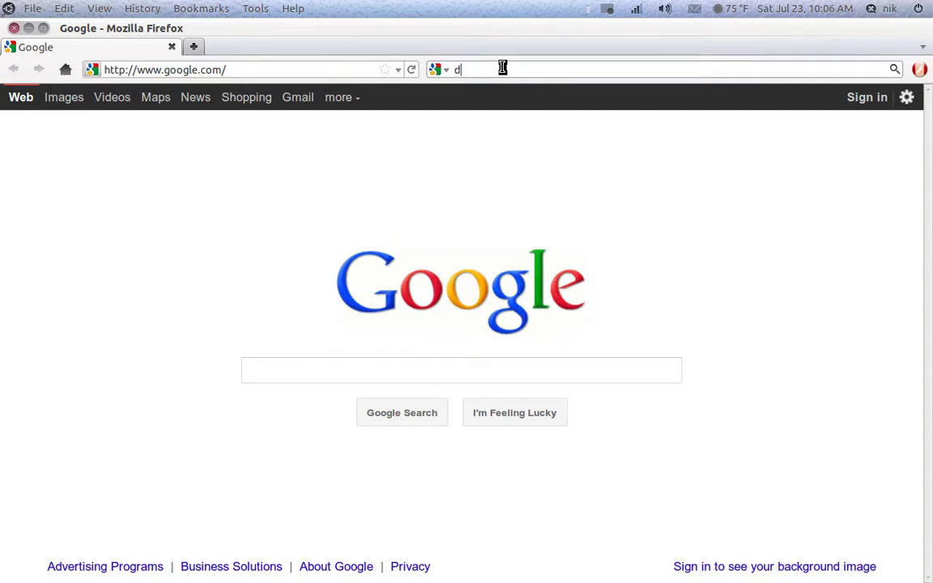
text(el)
key(Down)
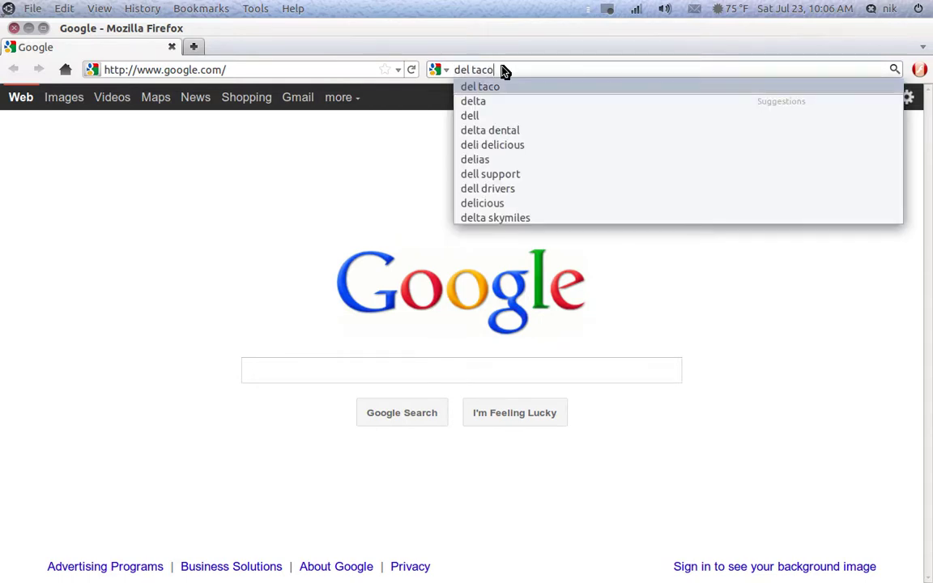
key(Return)
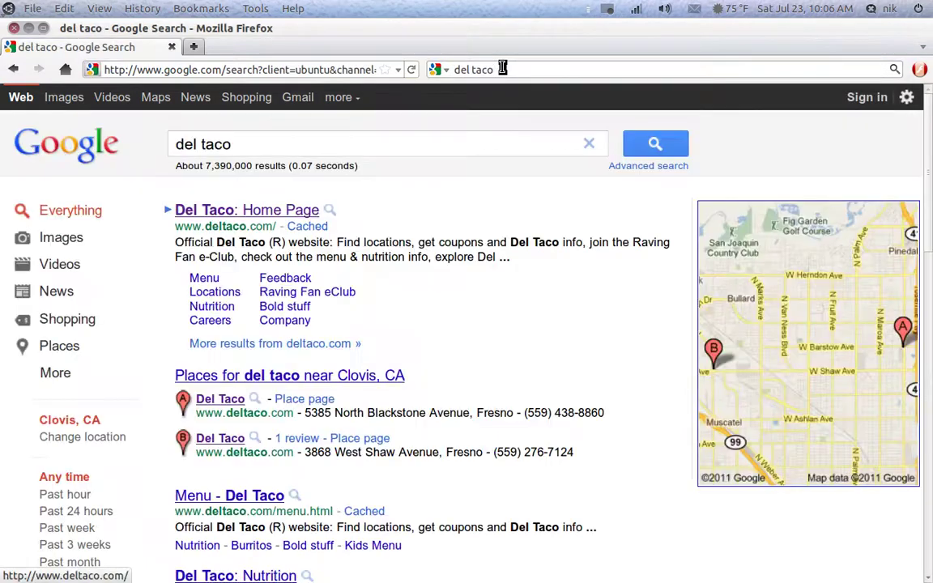
click(228, 210)
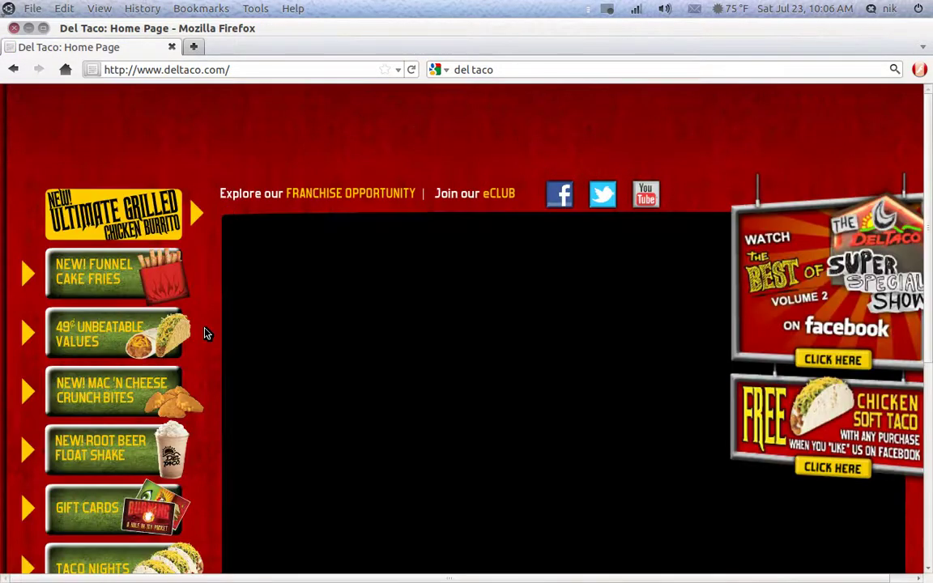
Scroll through the fully rendered Del Taco page, then minimize Firefox and switch workspace
scroll(202, 333, down, 5)
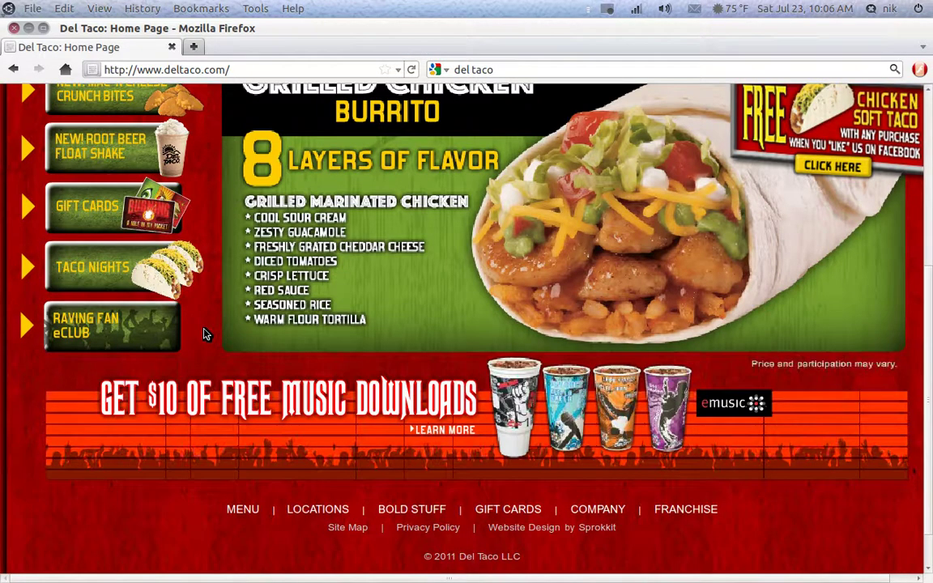
scroll(146, 409, up, 3)
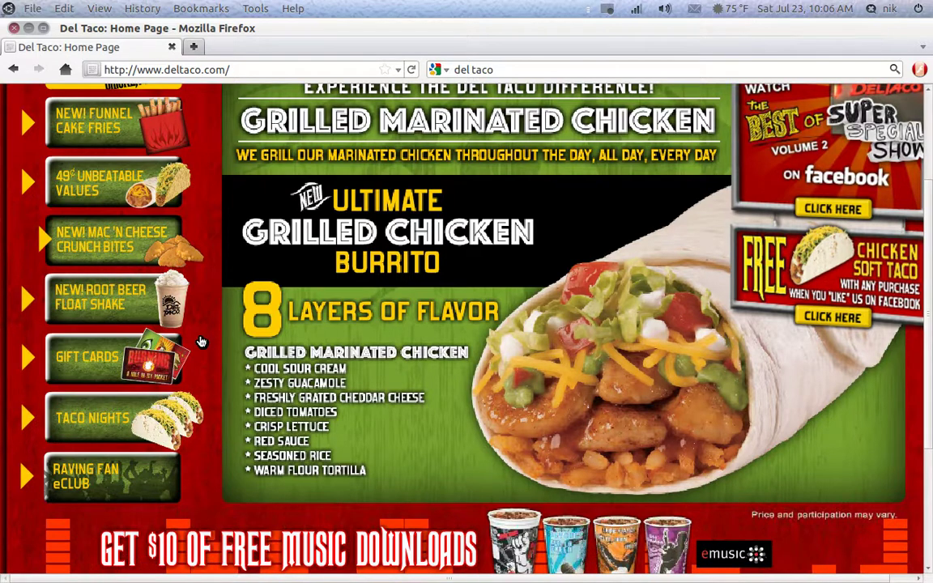
scroll(201, 341, down, 3)
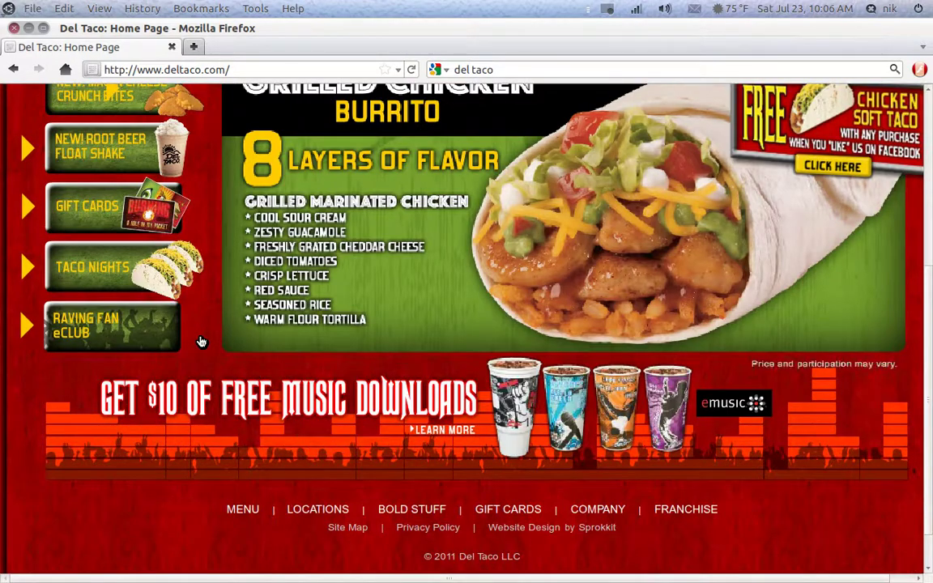
scroll(201, 340, up, 1)
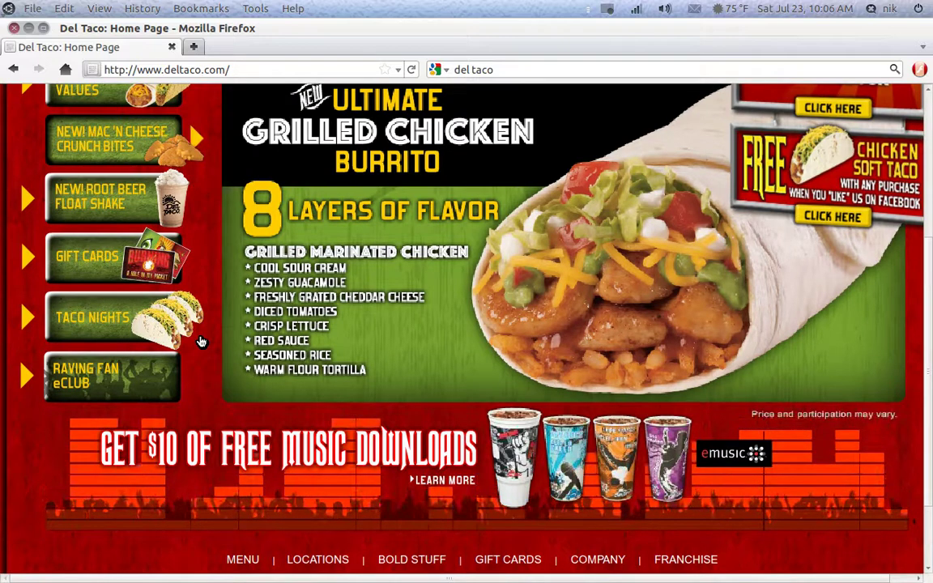
scroll(200, 341, up, 2)
scroll(201, 341, up, 2)
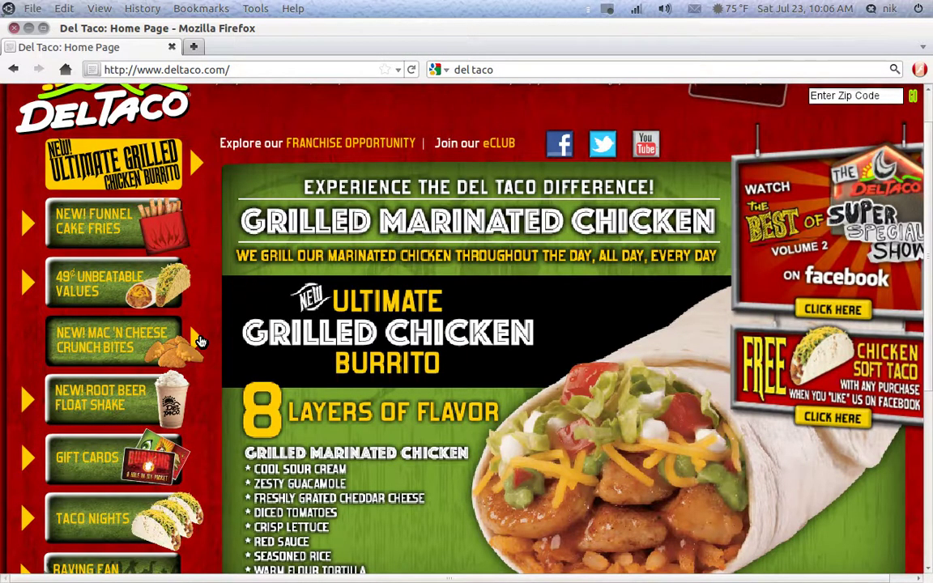
scroll(200, 341, down, 4)
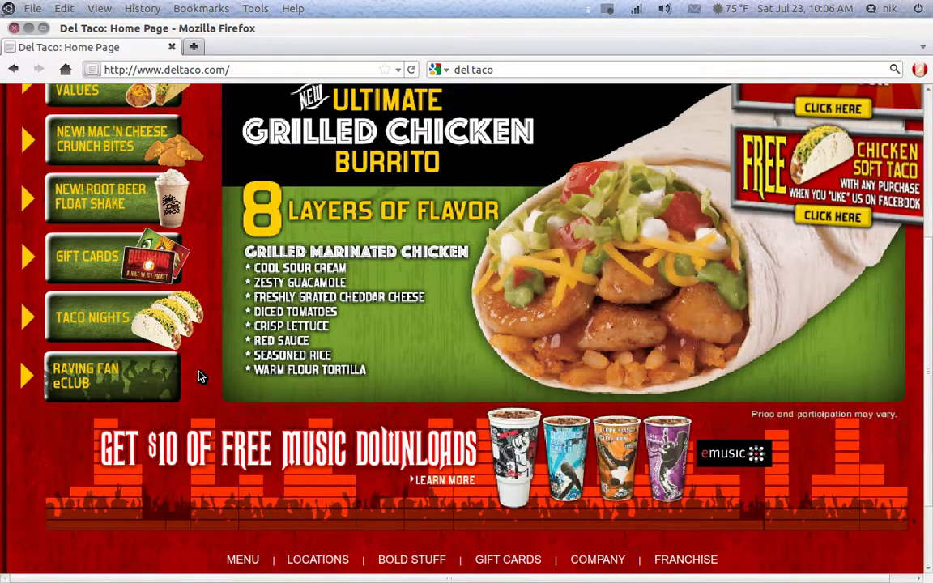
scroll(200, 376, up, 3)
scroll(201, 377, up, 2)
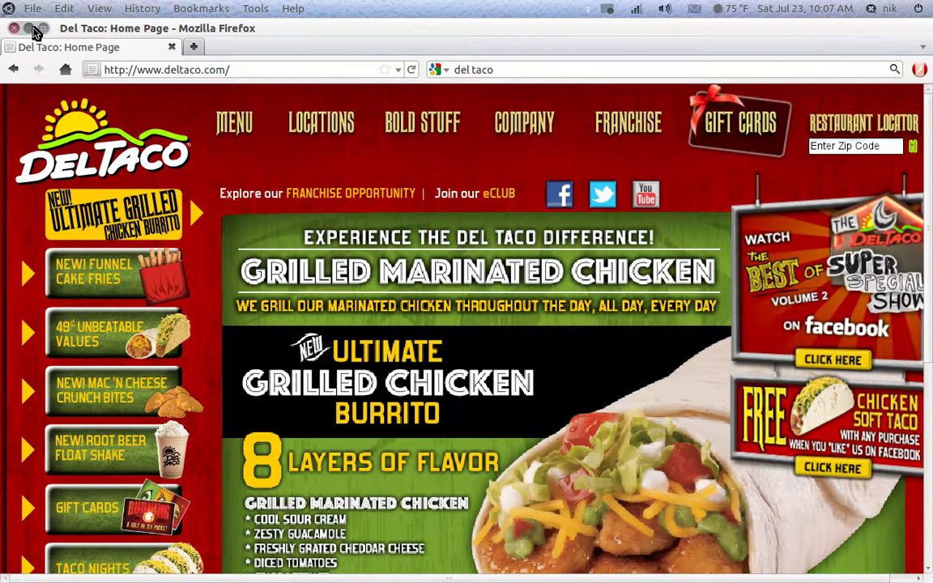
click(30, 28)
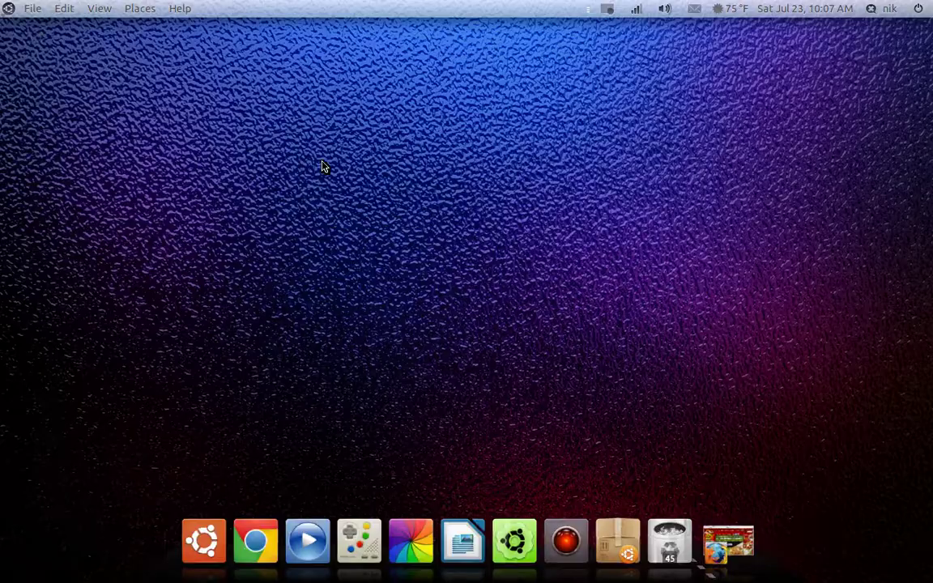
key(ctrl+alt+Right)
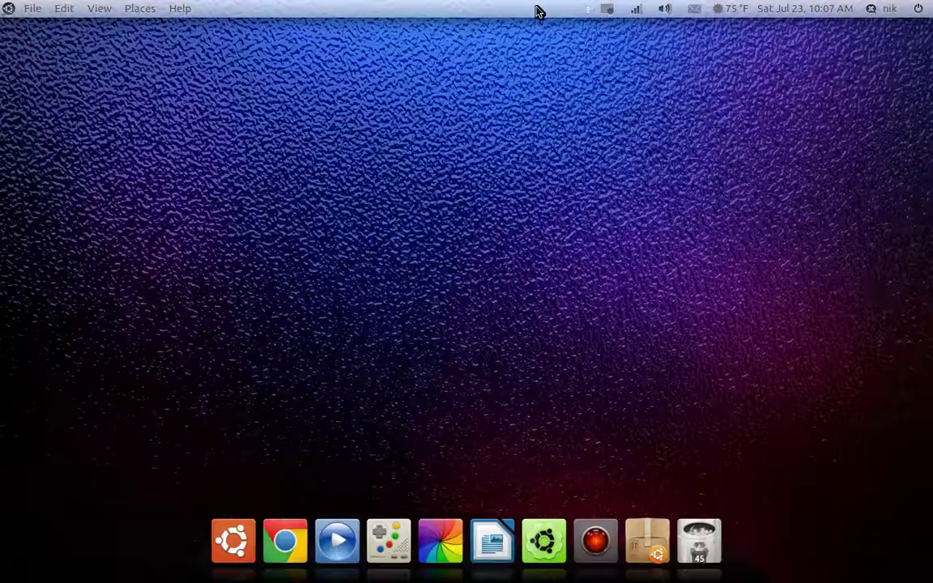